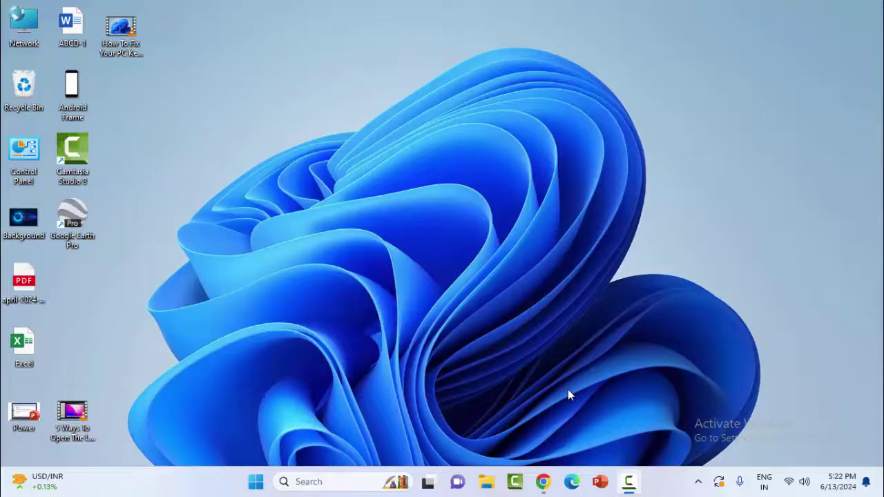
- Launch Chrome and open Manage Extensions (chrome://extensions) from the main menu
click(544, 475)
click(869, 40)
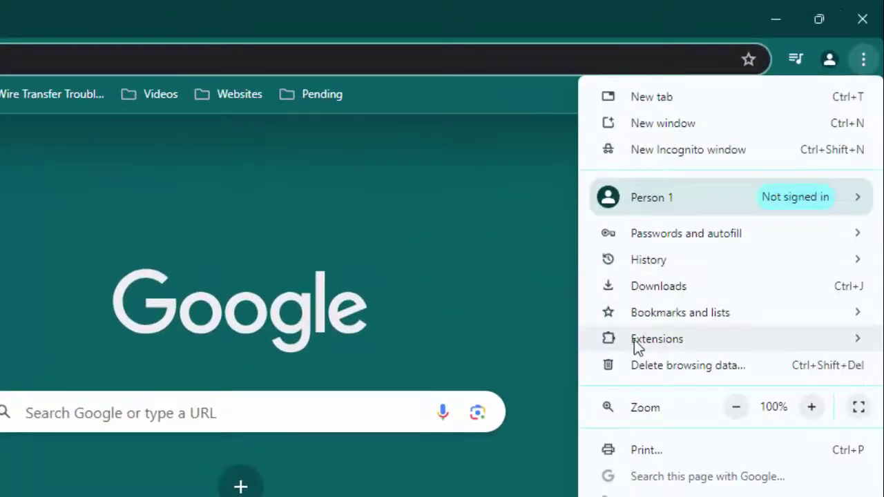
mouse_move(634, 340)
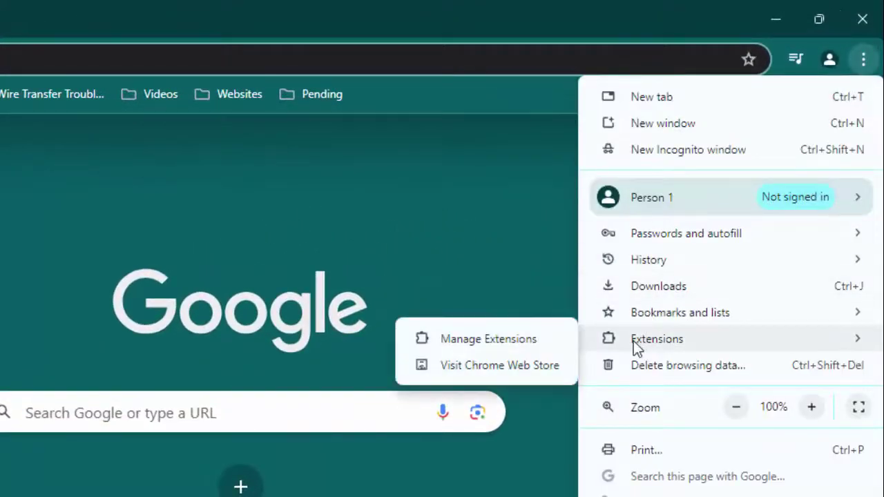
click(480, 341)
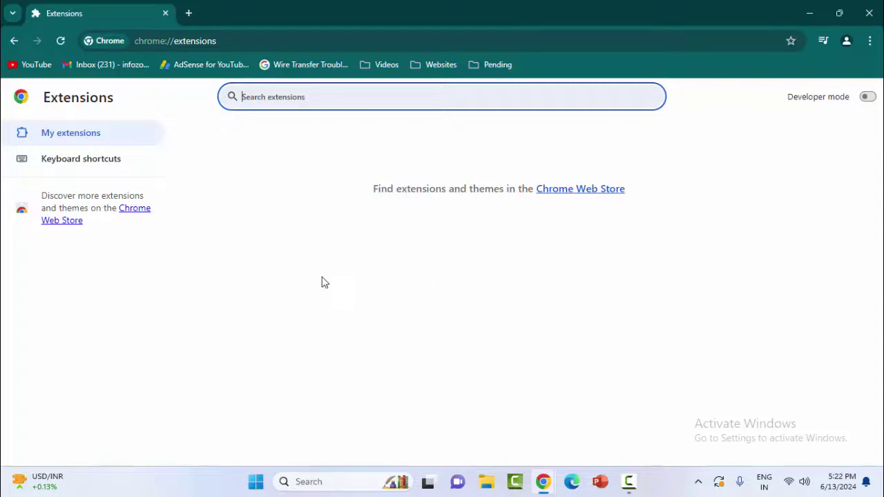
- Return to the New Tab page and confirm in Quick Settings that Wi-Fi is connected and secured
click(17, 43)
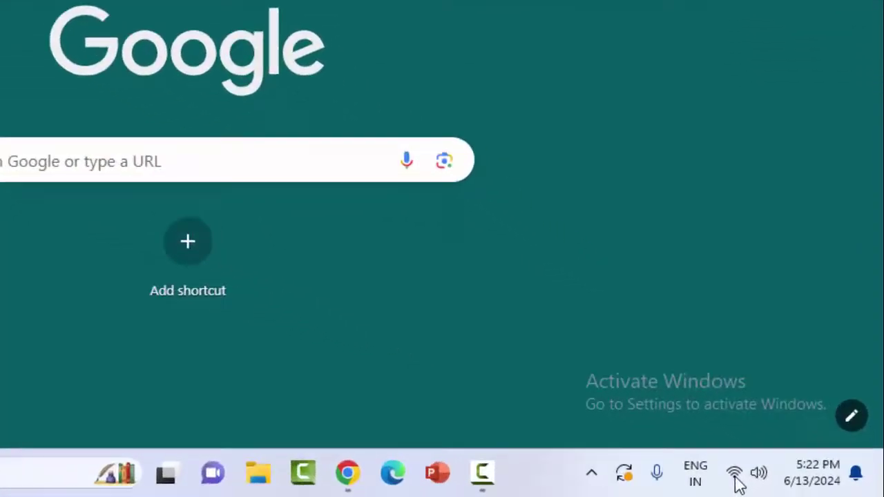
click(772, 480)
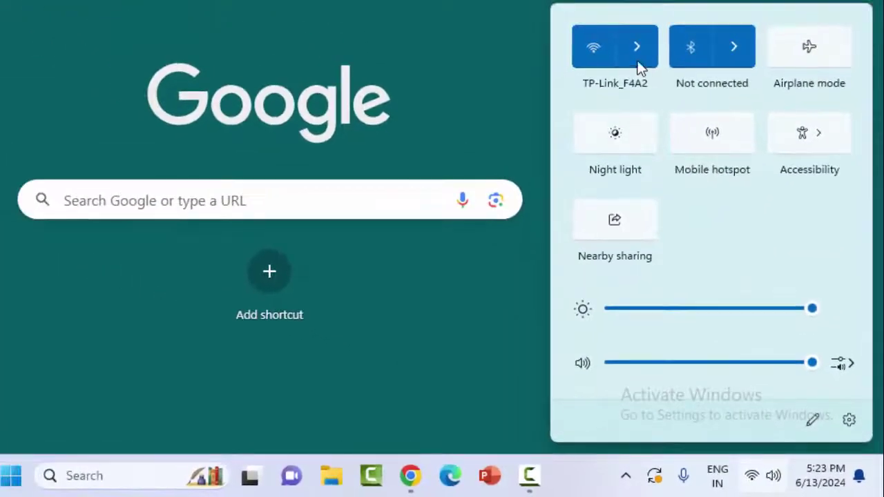
click(641, 61)
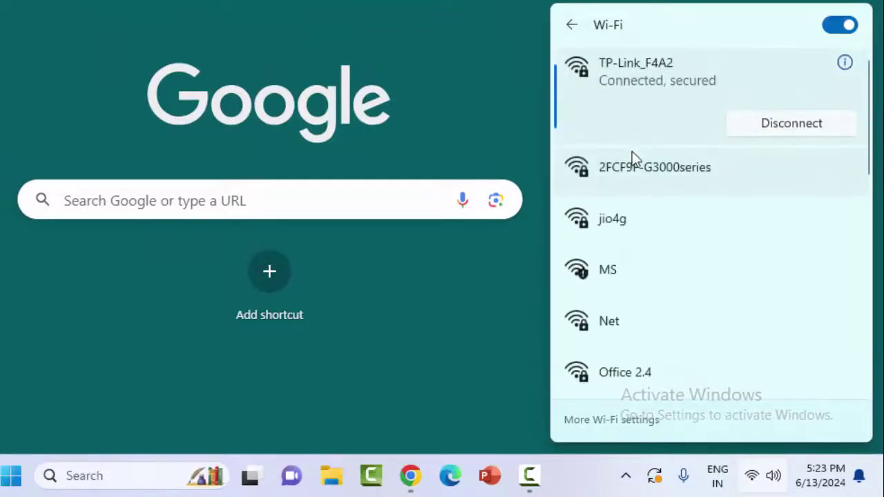
click(458, 69)
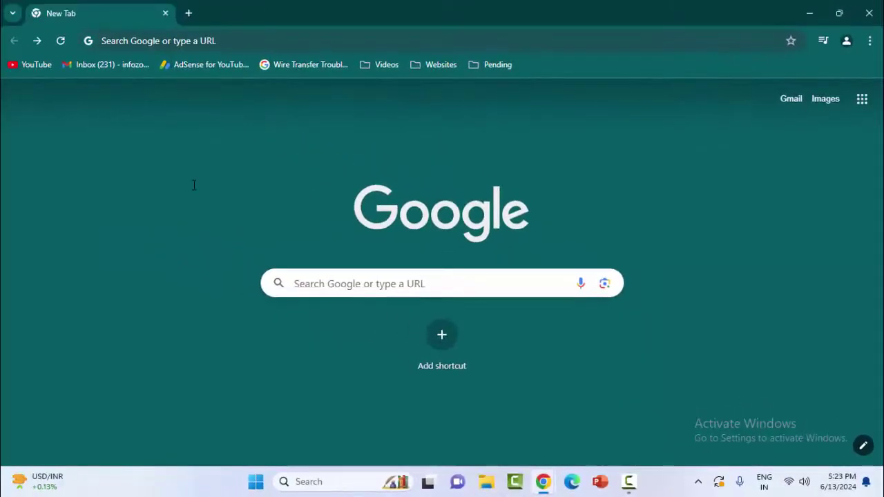
- Search 'internet speed test' and run Google's speed test (about 60.9 Mbps download)
click(163, 42)
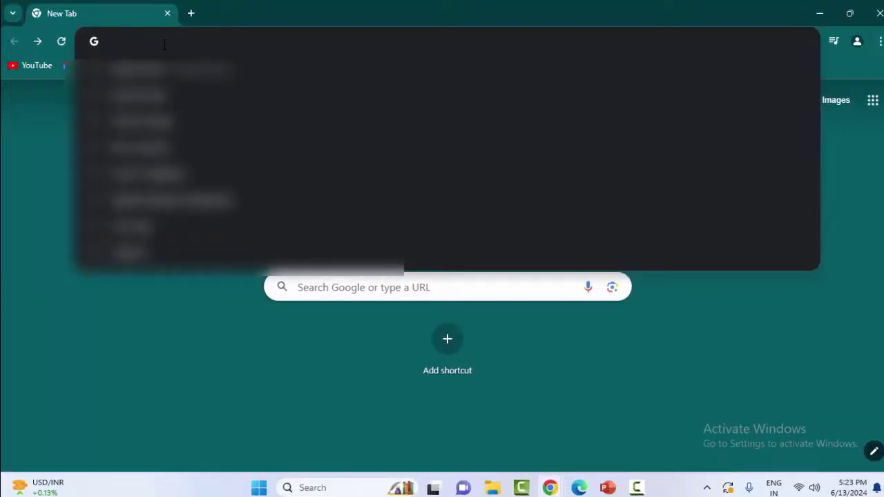
text(inter)
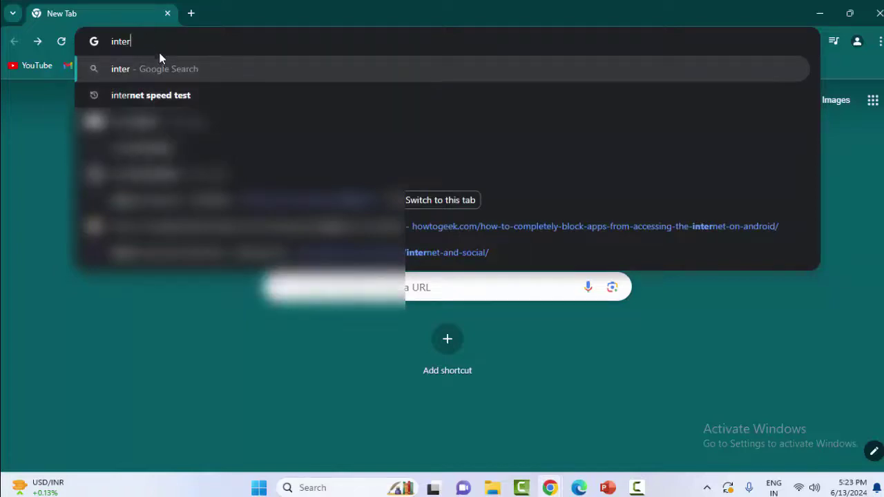
click(166, 97)
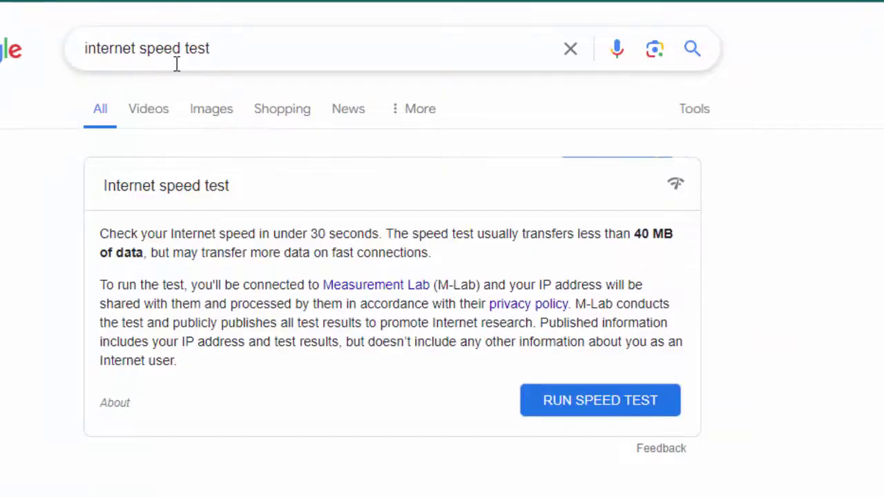
click(594, 407)
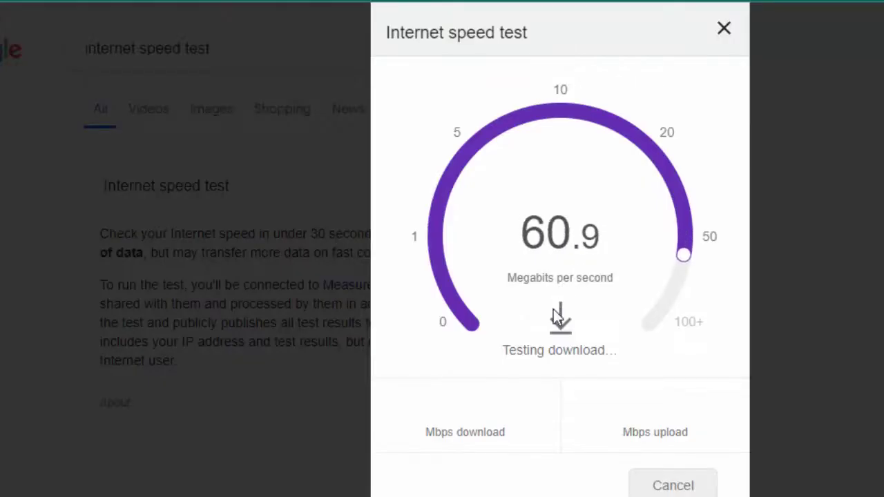
click(724, 29)
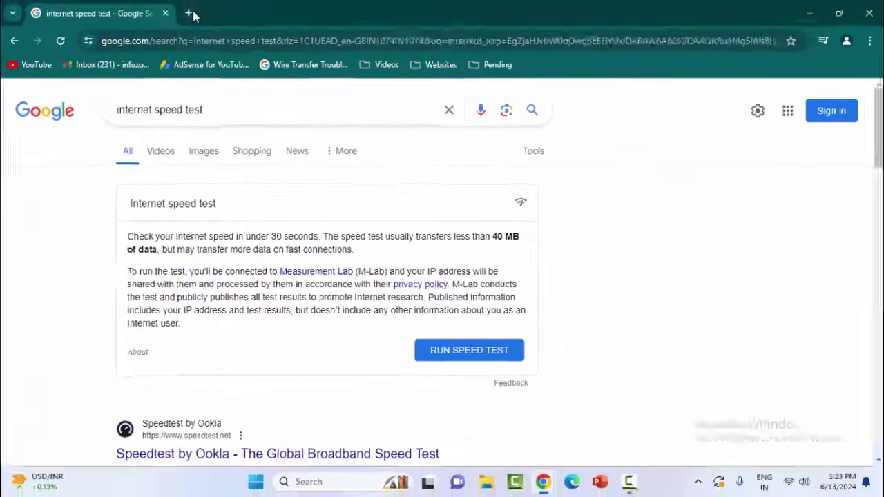
click(190, 14)
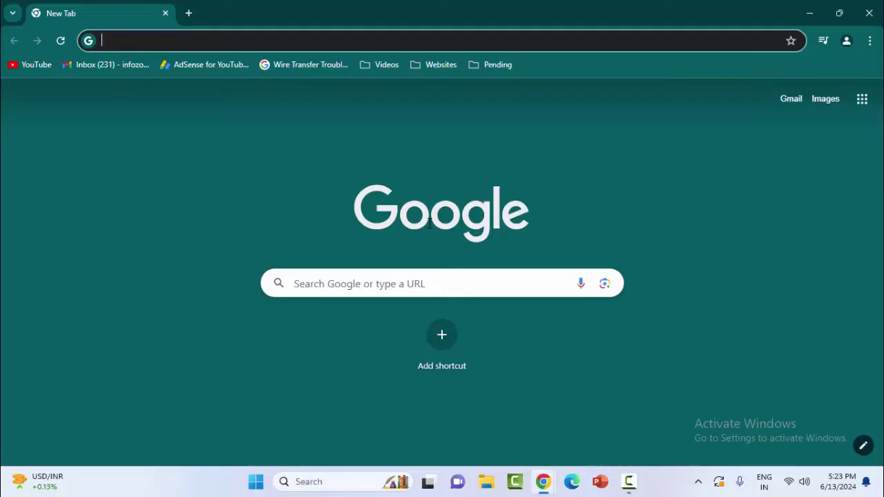
- Turn off graphics acceleration in Chrome's System settings and relaunch the browser
click(869, 42)
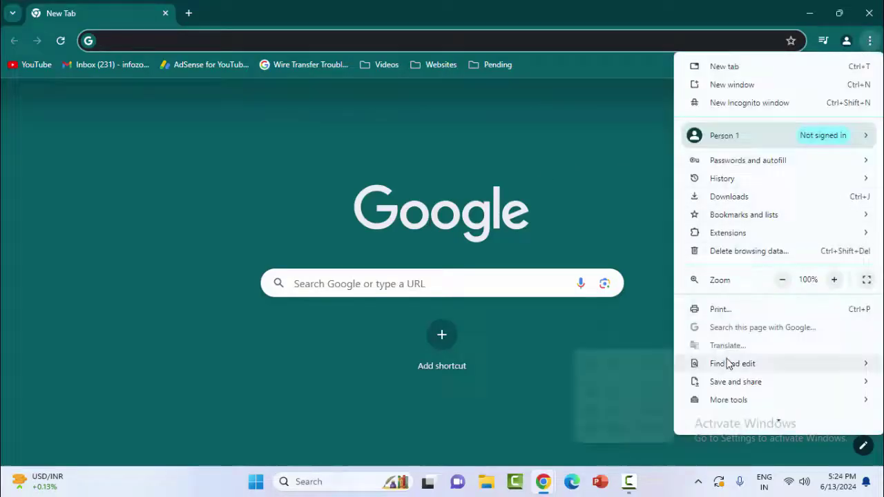
mouse_move(727, 399)
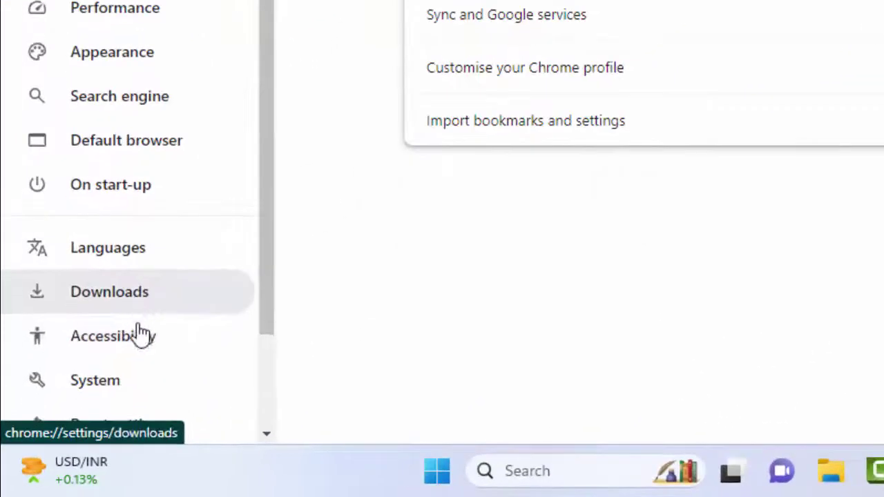
click(103, 392)
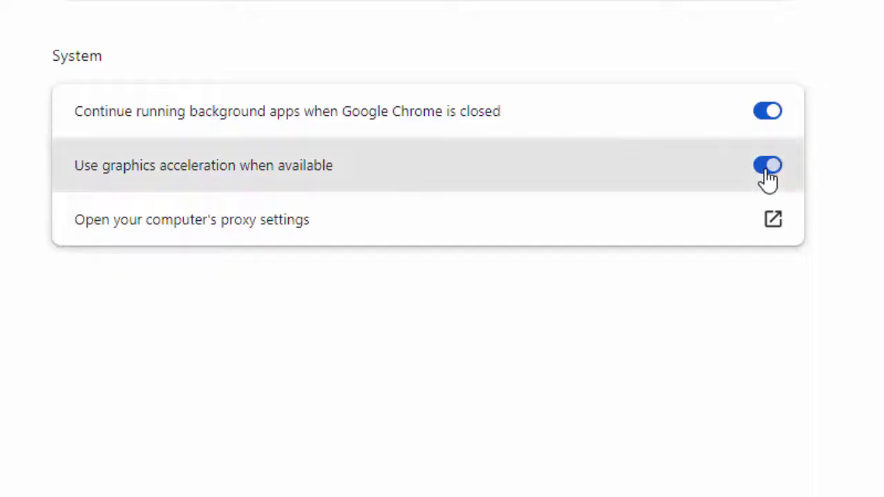
click(767, 169)
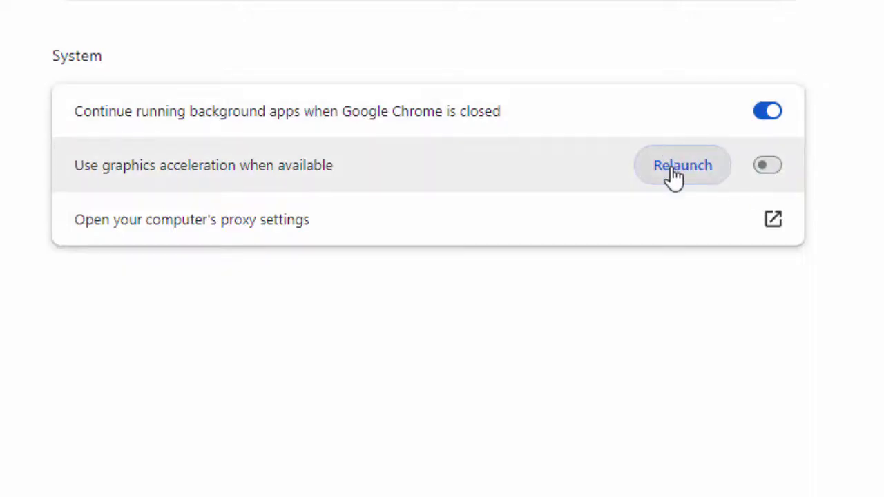
click(675, 177)
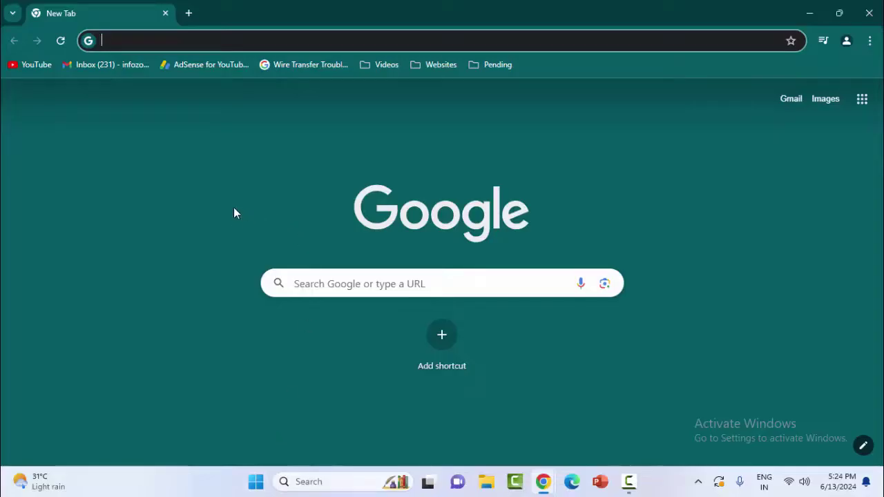
click(254, 481)
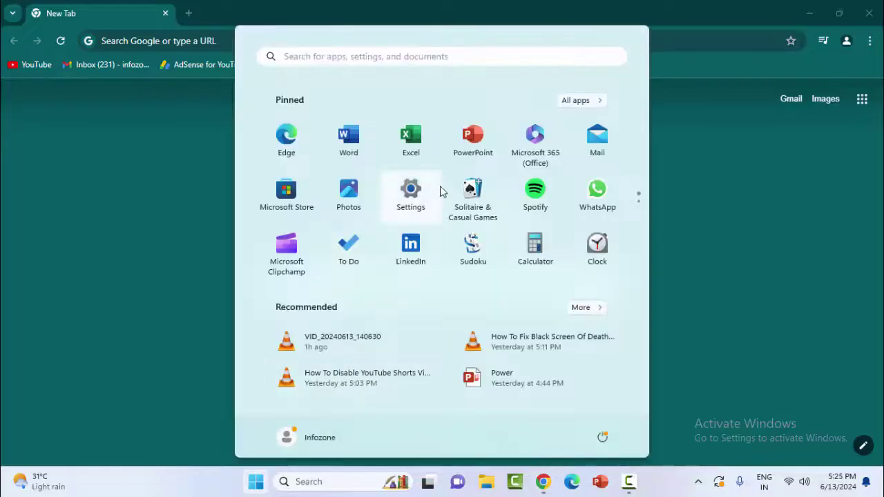
- In Settings' Network & internet VPN page, toggle Allow VPN over metered networks off and on
click(413, 199)
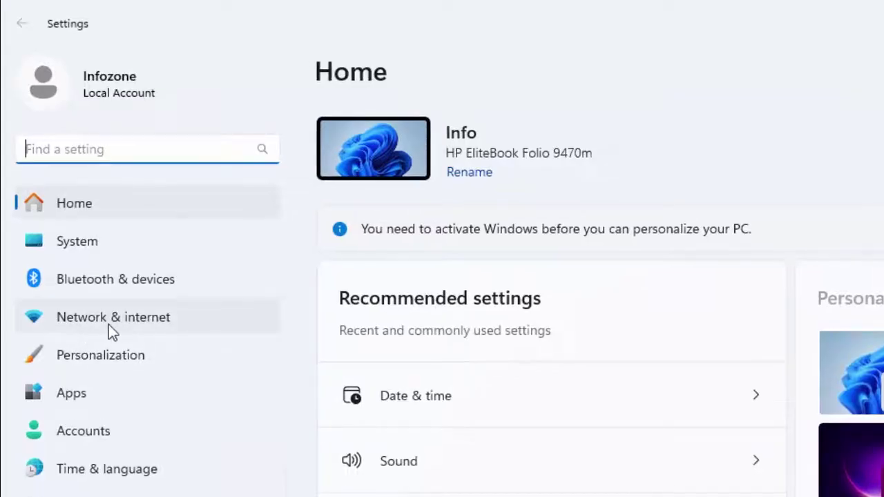
click(116, 322)
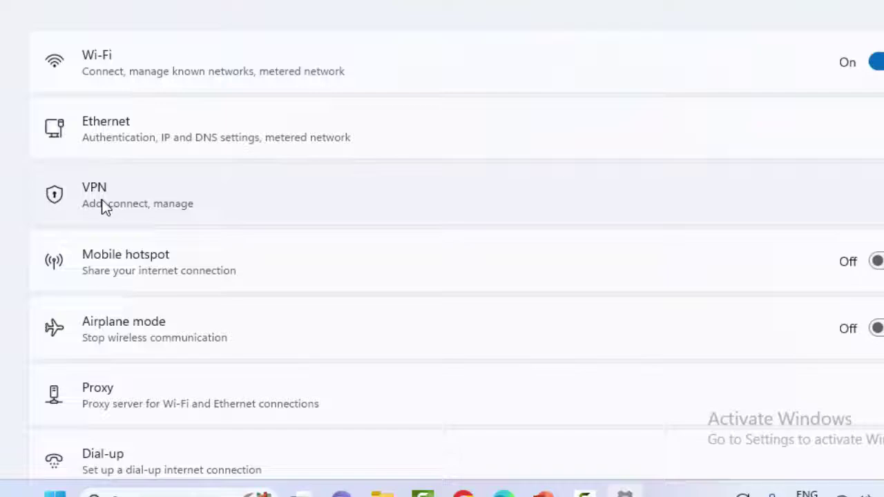
click(84, 193)
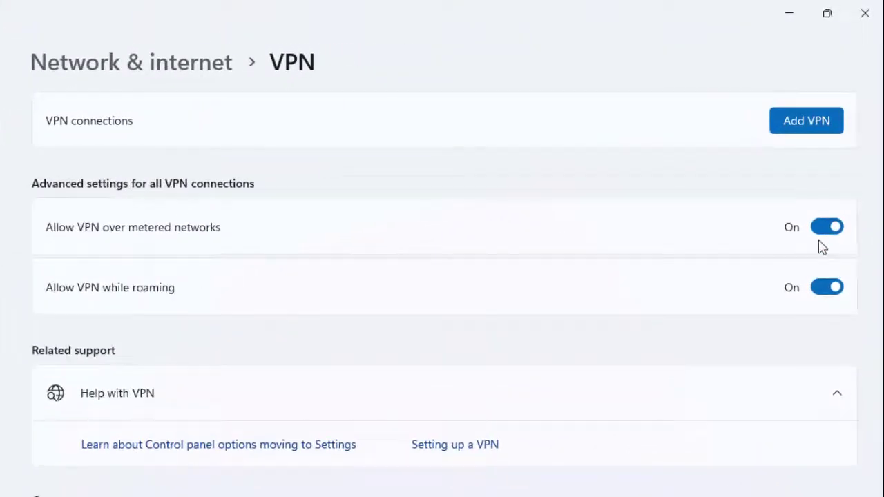
click(834, 229)
click(834, 228)
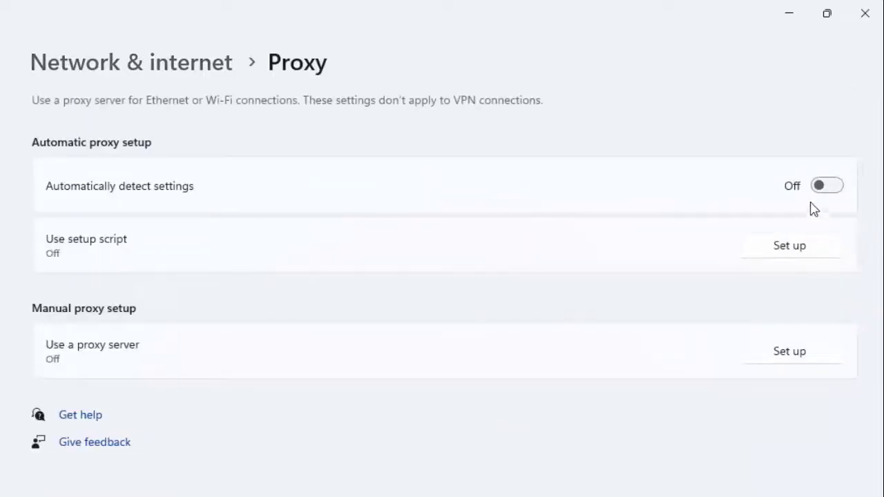
key(alt+Left)
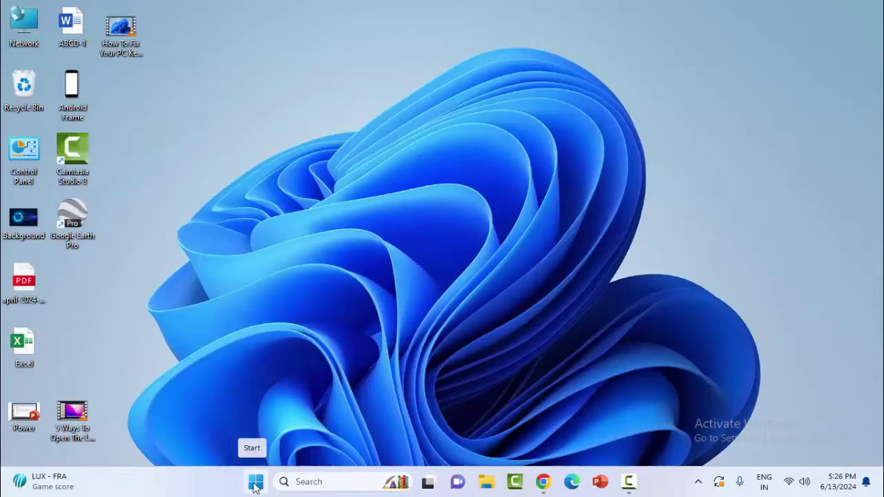
- Search Start for 'windows secu' and open Windows Security's Virus & threat protection page
click(255, 486)
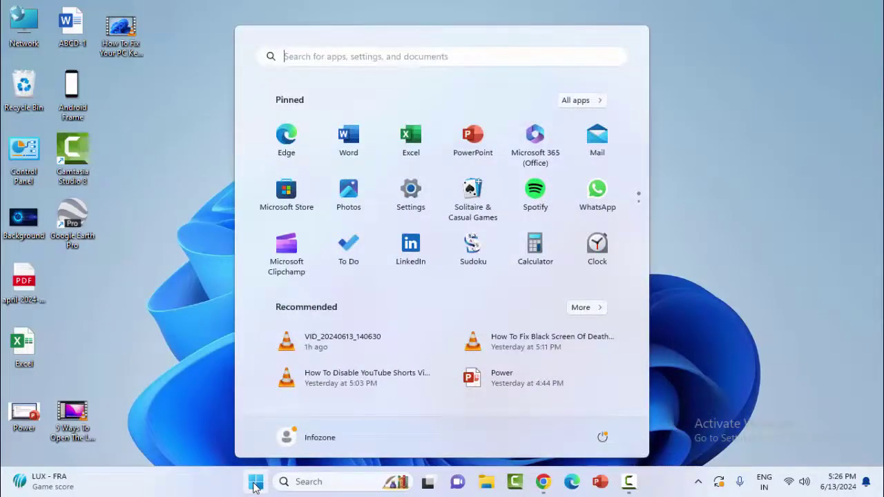
text(windows s)
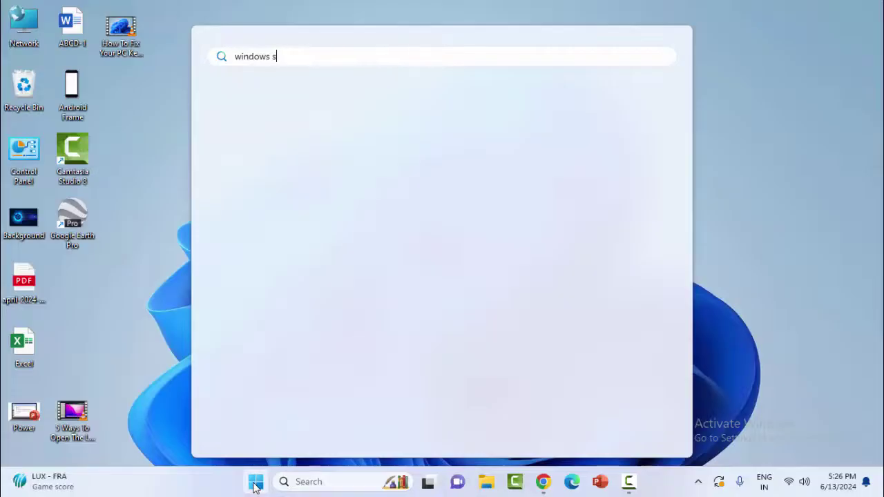
text(ec)
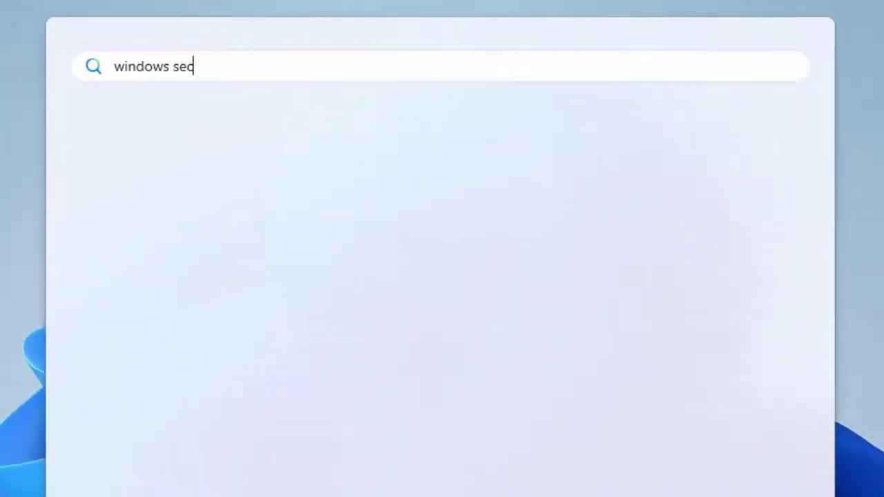
text(u)
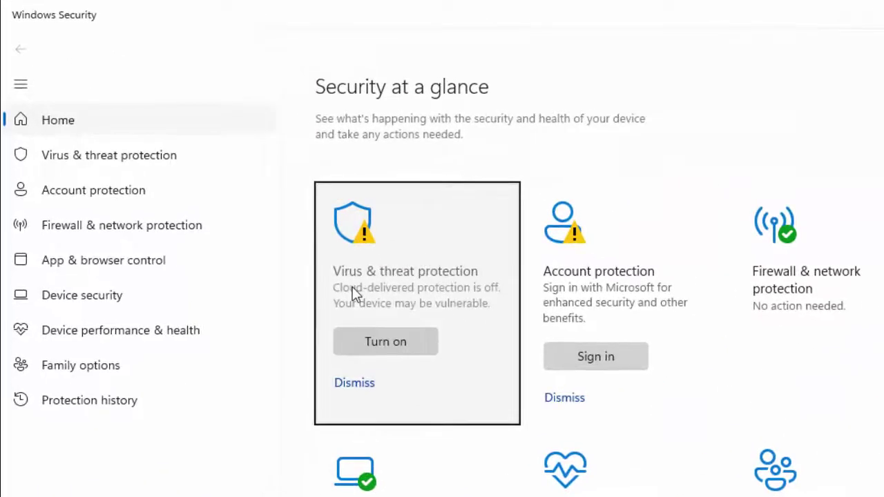
click(406, 292)
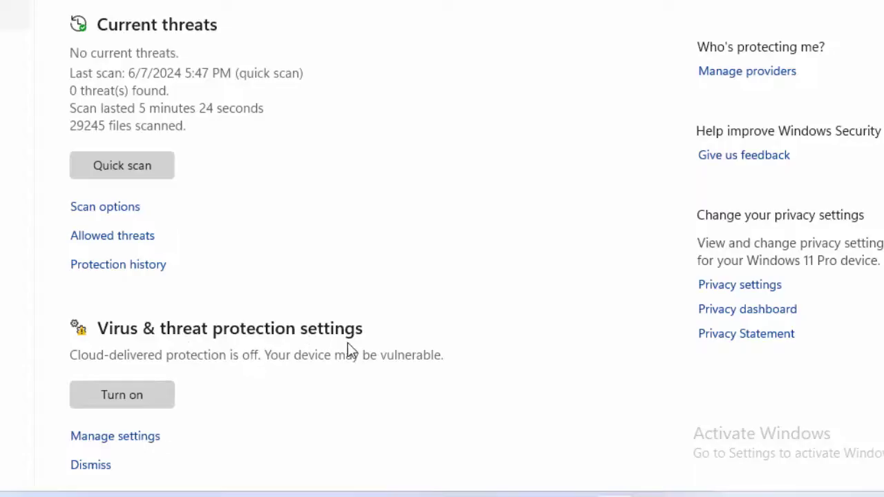
- Switch Real-time protection off under Virus & threat protection settings
click(100, 441)
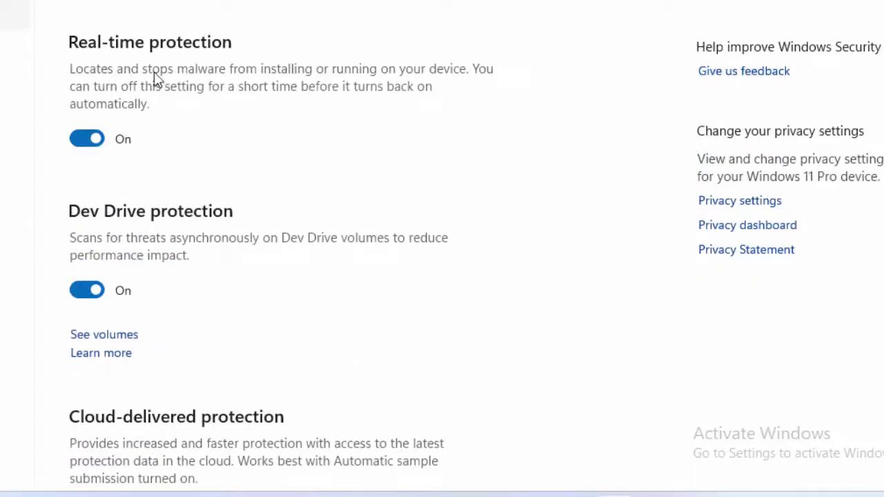
click(79, 141)
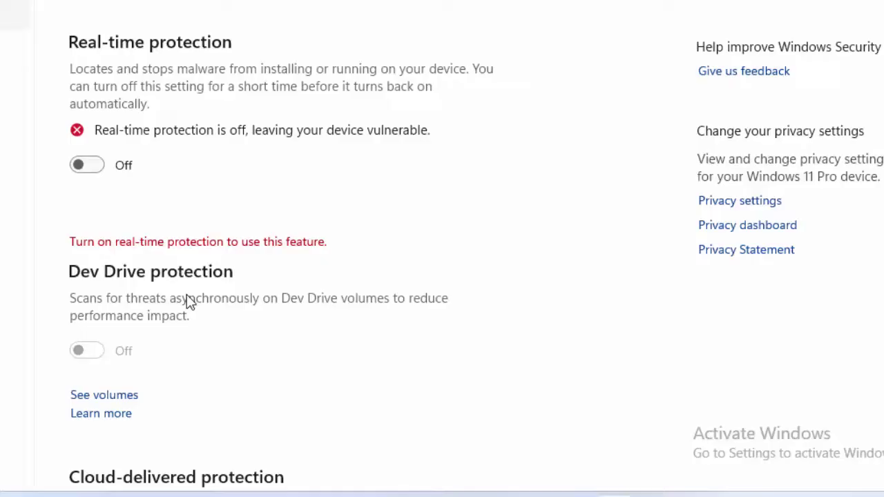
scroll(183, 297, down, 8)
scroll(196, 267, down, 5)
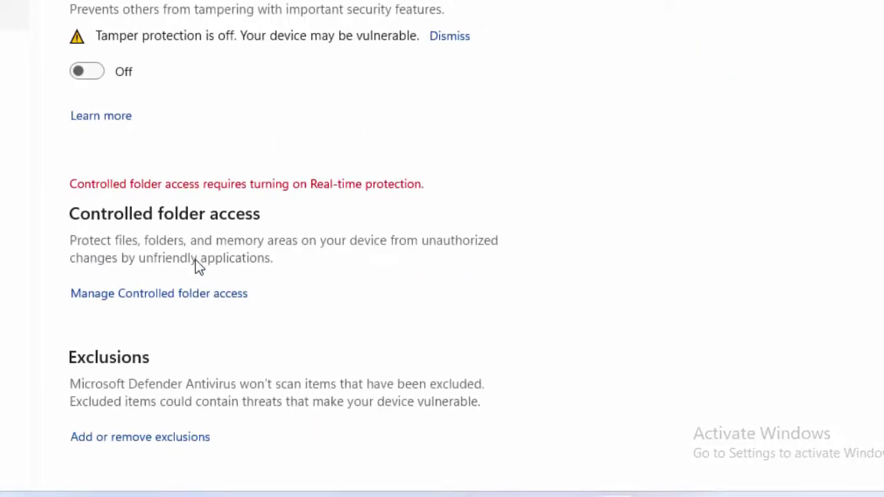
scroll(197, 266, up, 10)
scroll(196, 267, up, 4)
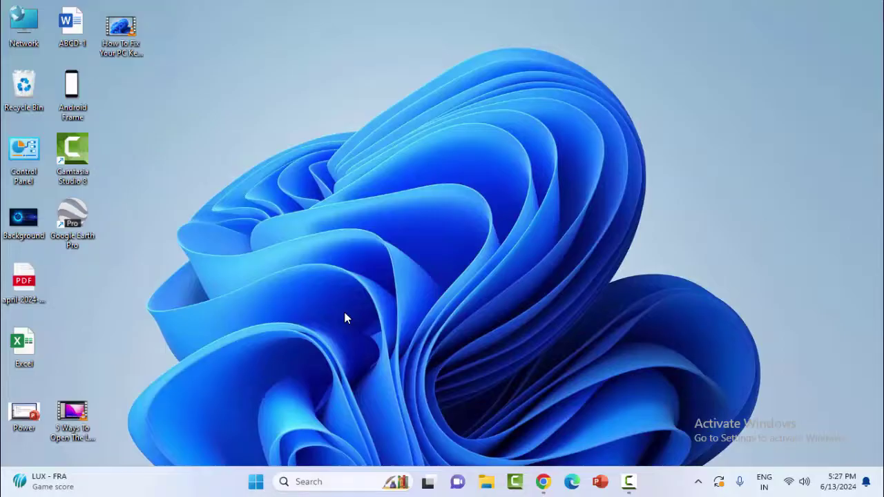
click(255, 481)
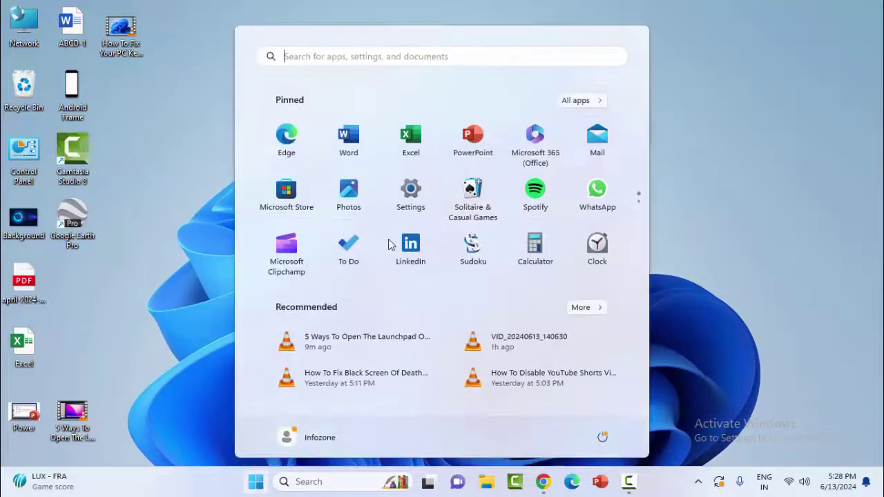
click(410, 193)
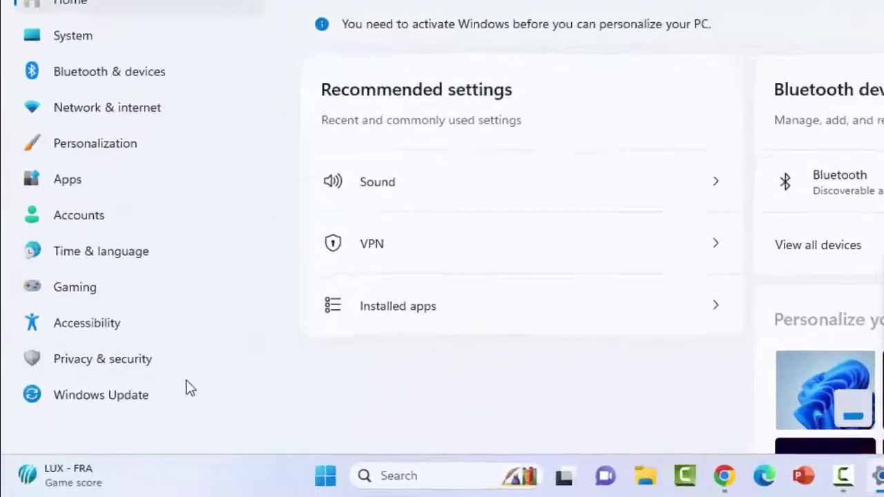
click(106, 397)
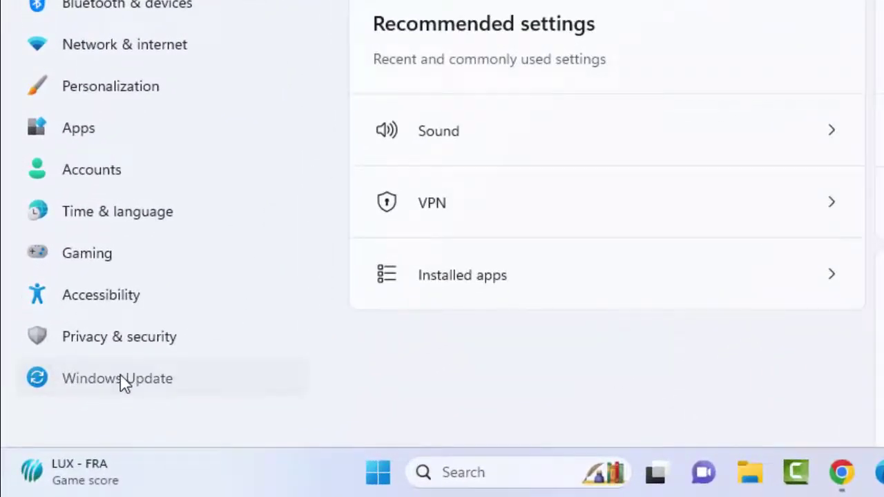